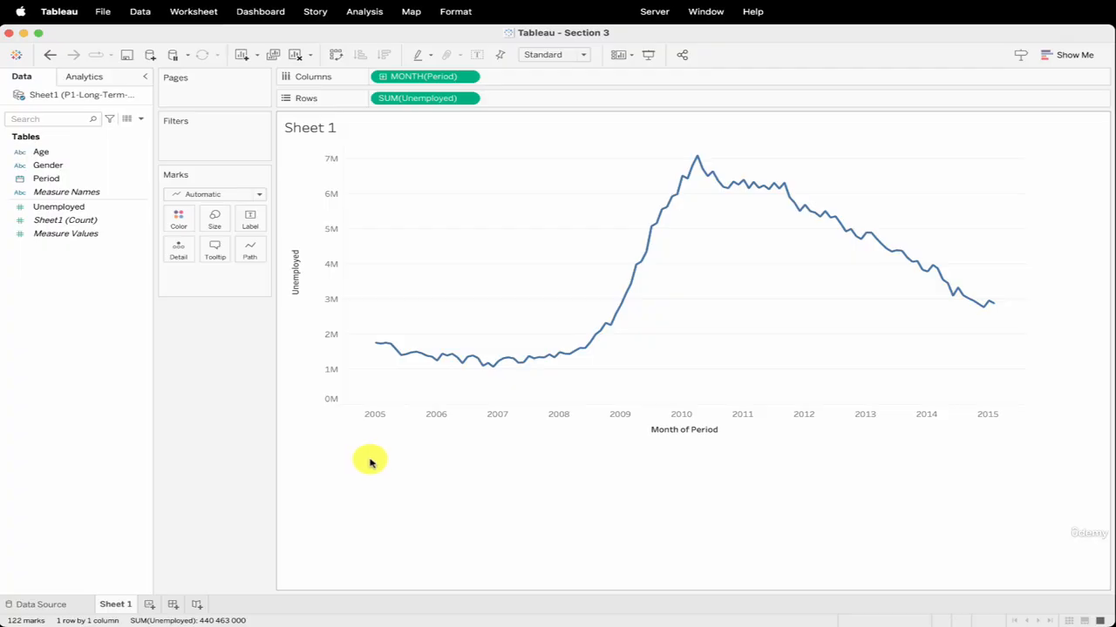
- Try removing the month of Period from Columns and setting the mark type to Line
mouse_move(441, 359)
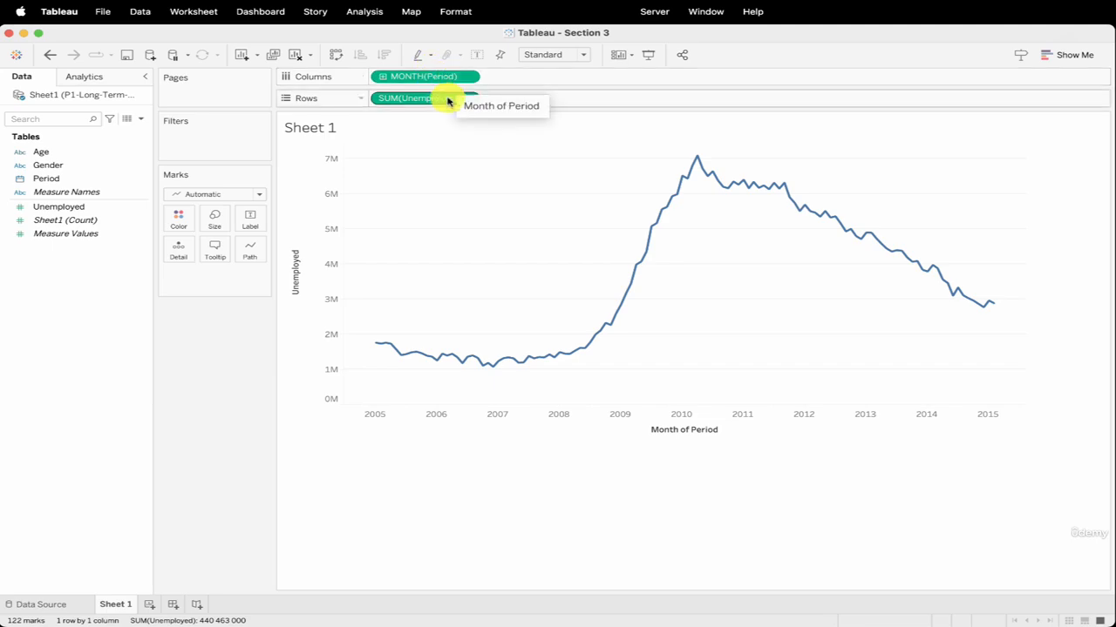
mouse_move(386, 345)
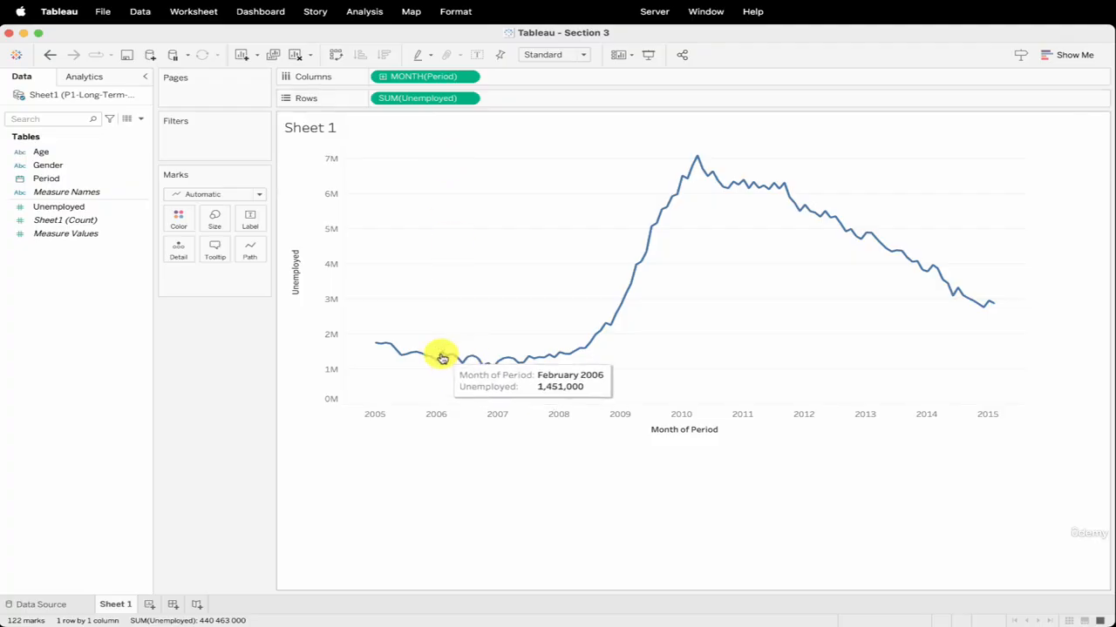
drag(448, 77, 195, 368)
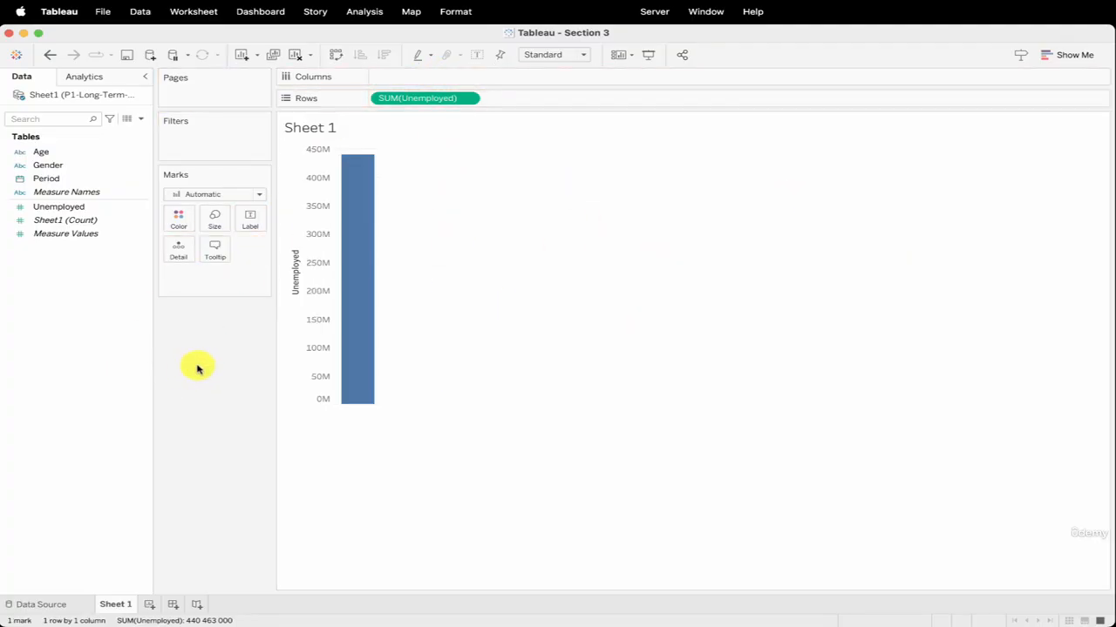
click(229, 192)
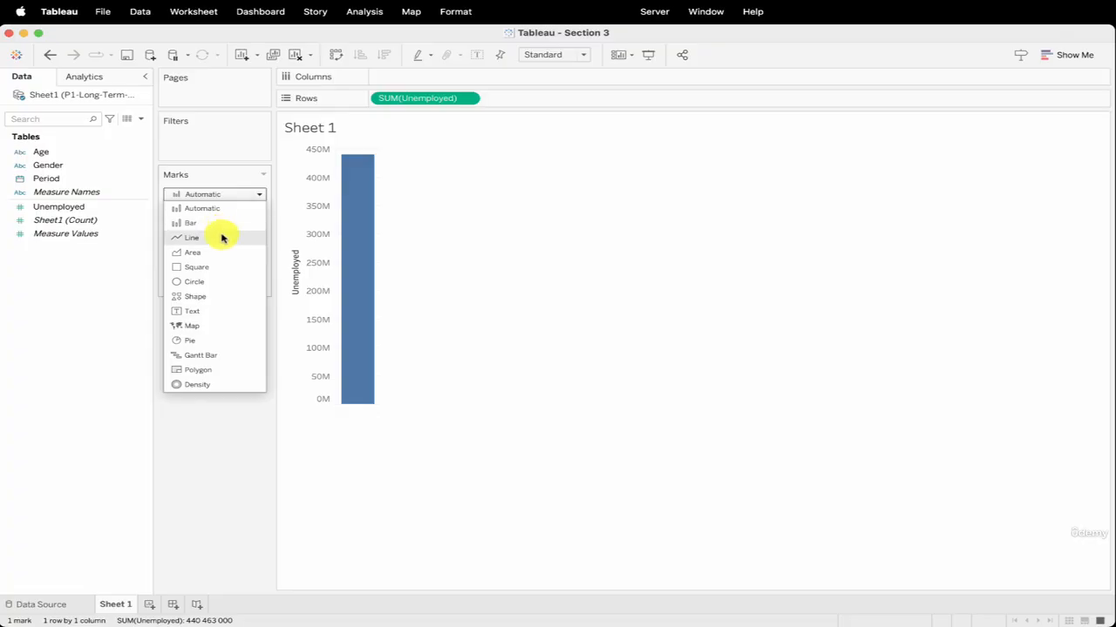
click(192, 238)
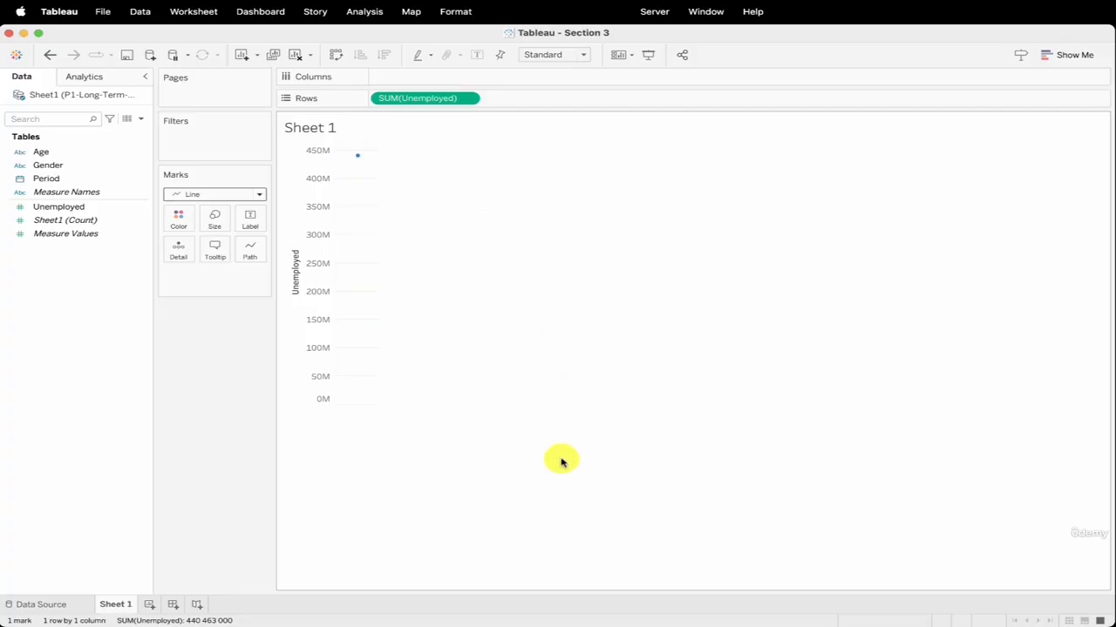
mouse_move(363, 165)
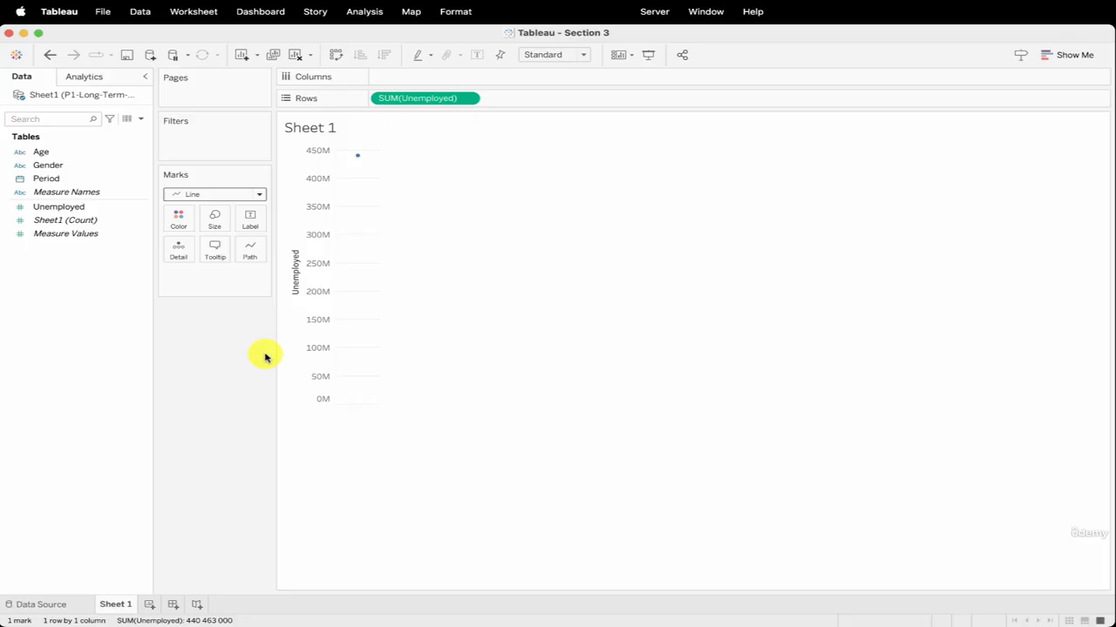
- Undo the mark type change and the removal of Period from Columns
key(super+z)
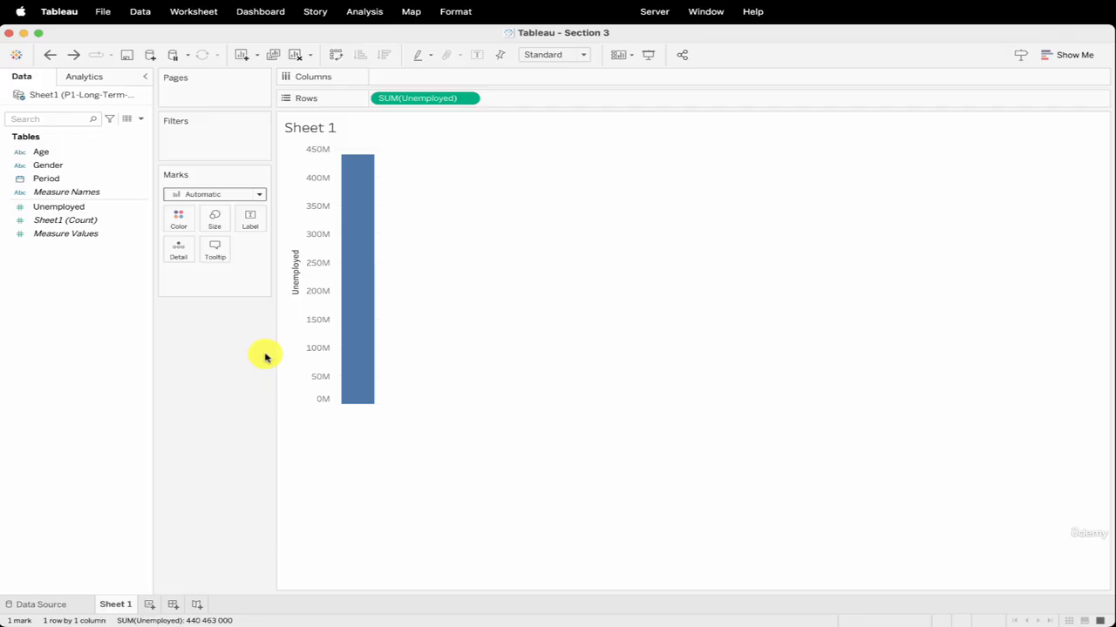
key(super+z)
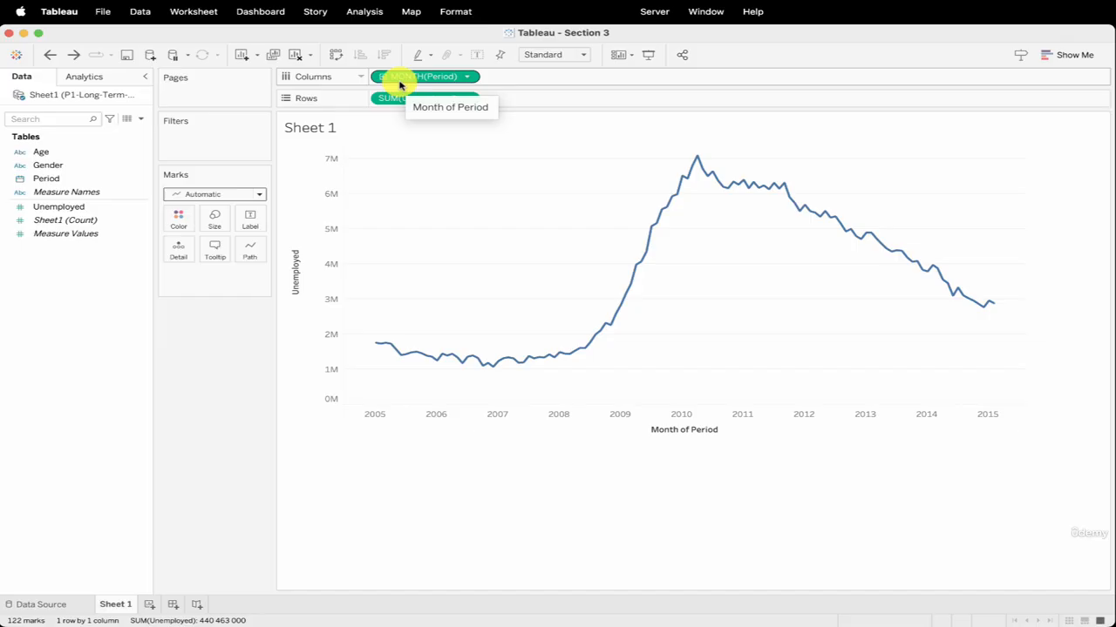
click(58, 207)
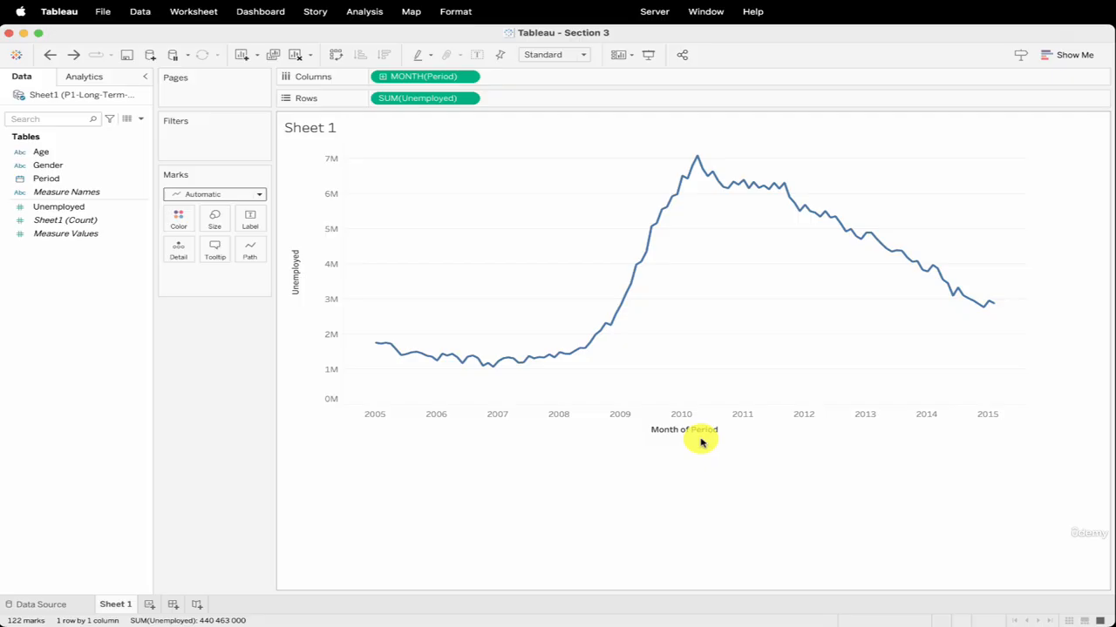
- Disable Aggregate Measures for the worksheet and set the mark type to Shape
mouse_move(500, 358)
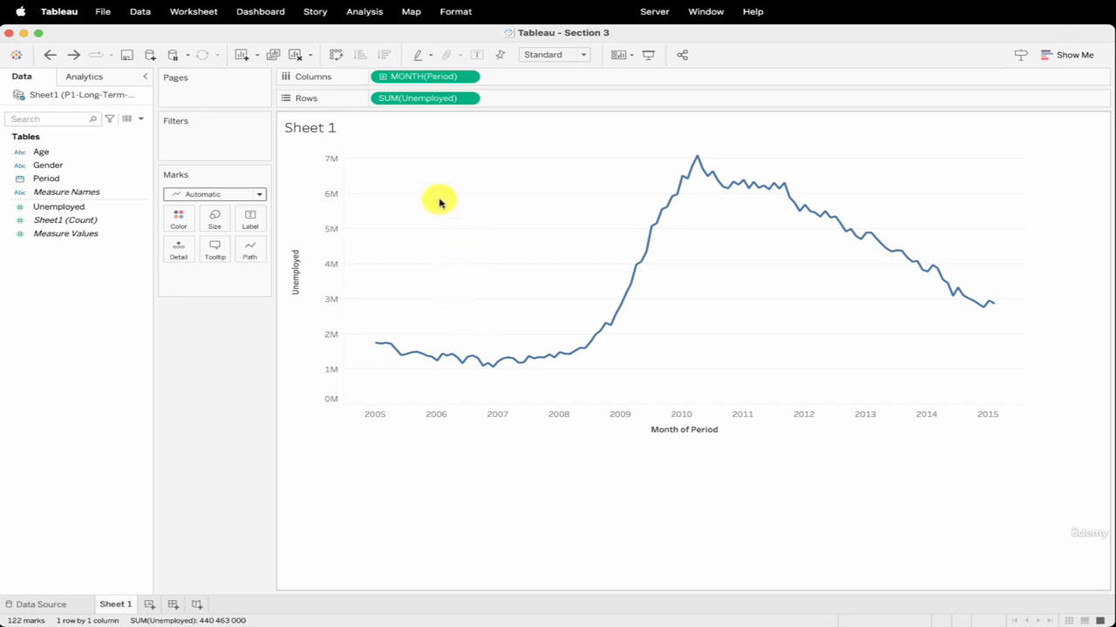
click(366, 12)
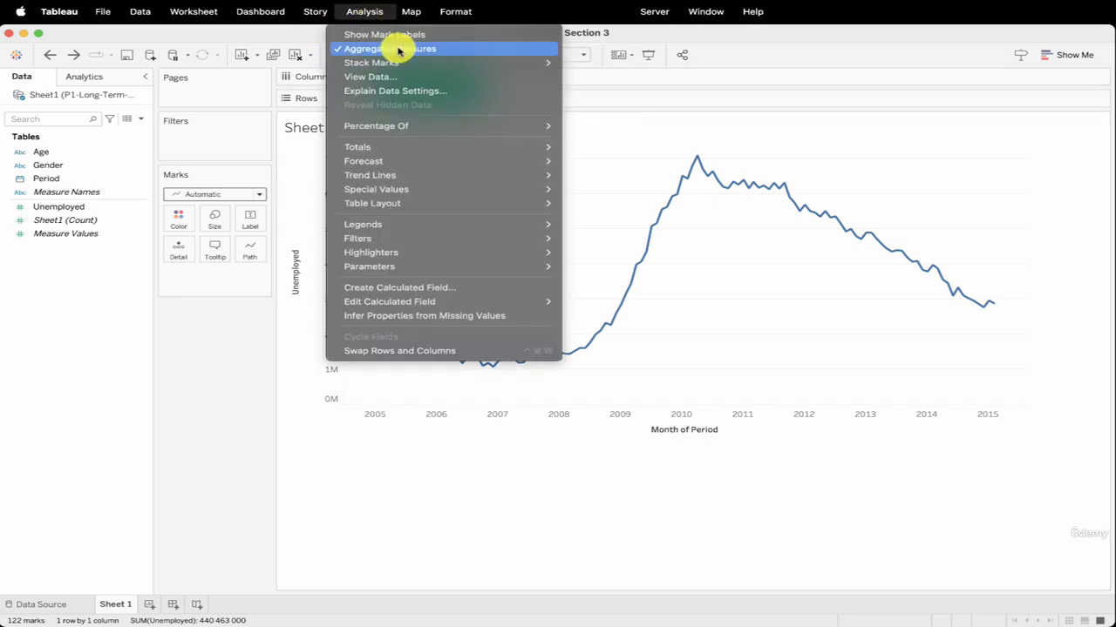
click(398, 49)
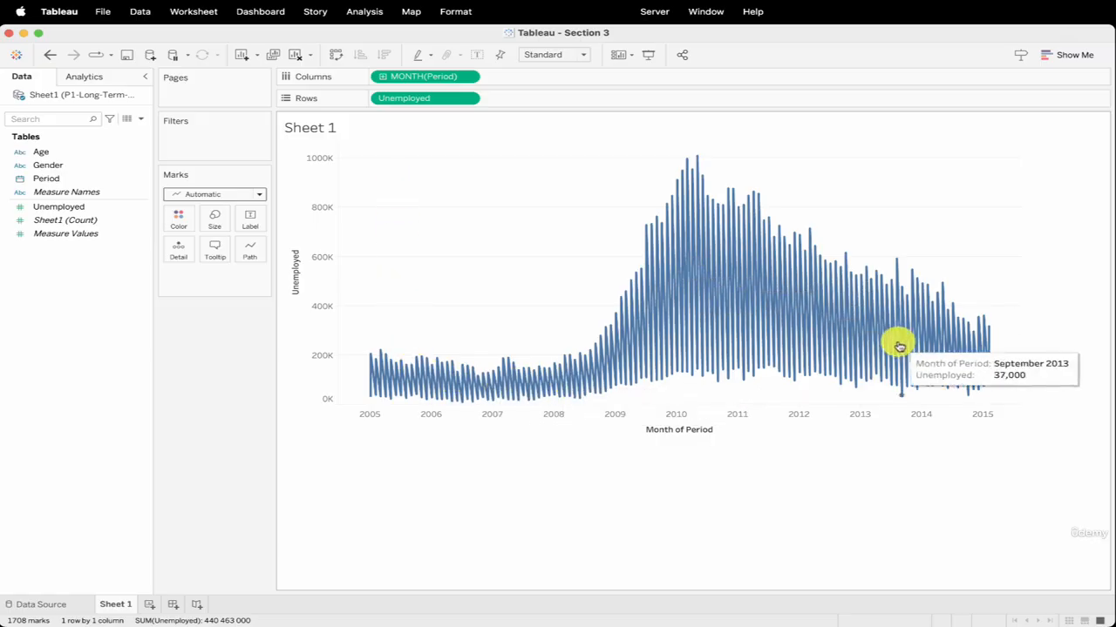
click(230, 194)
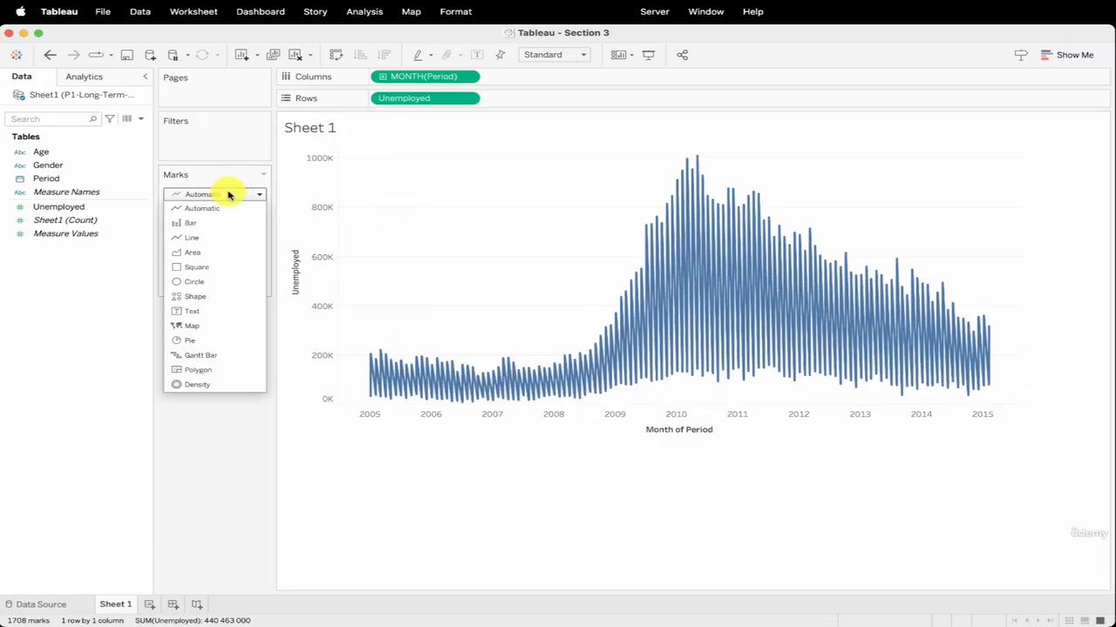
click(214, 298)
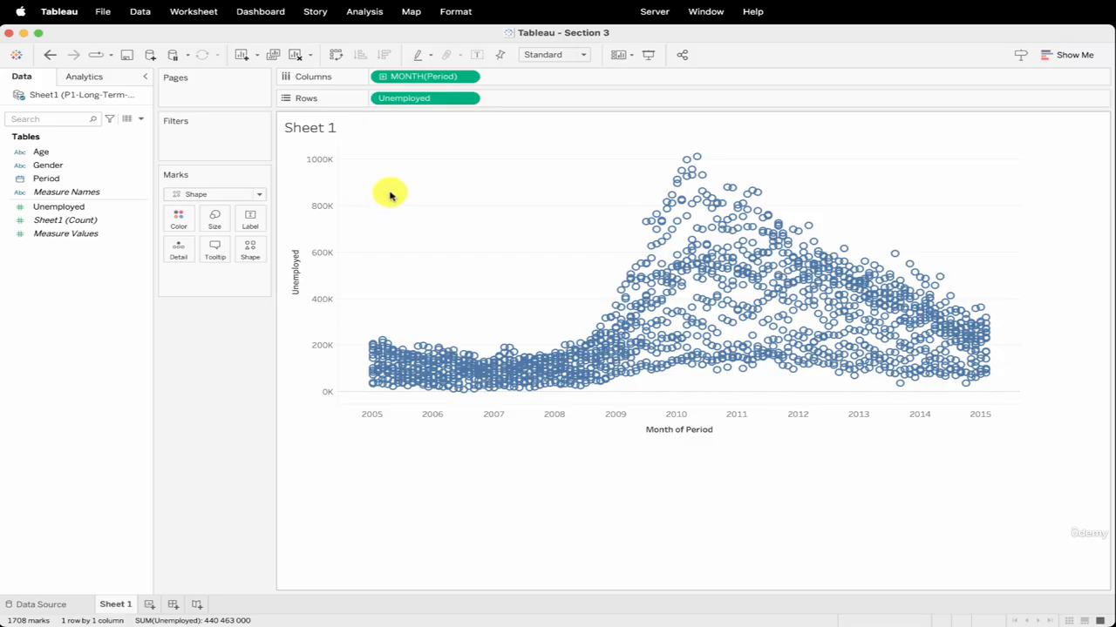
- Turn Aggregate Measures back on so Unemployed is summed per month
click(381, 19)
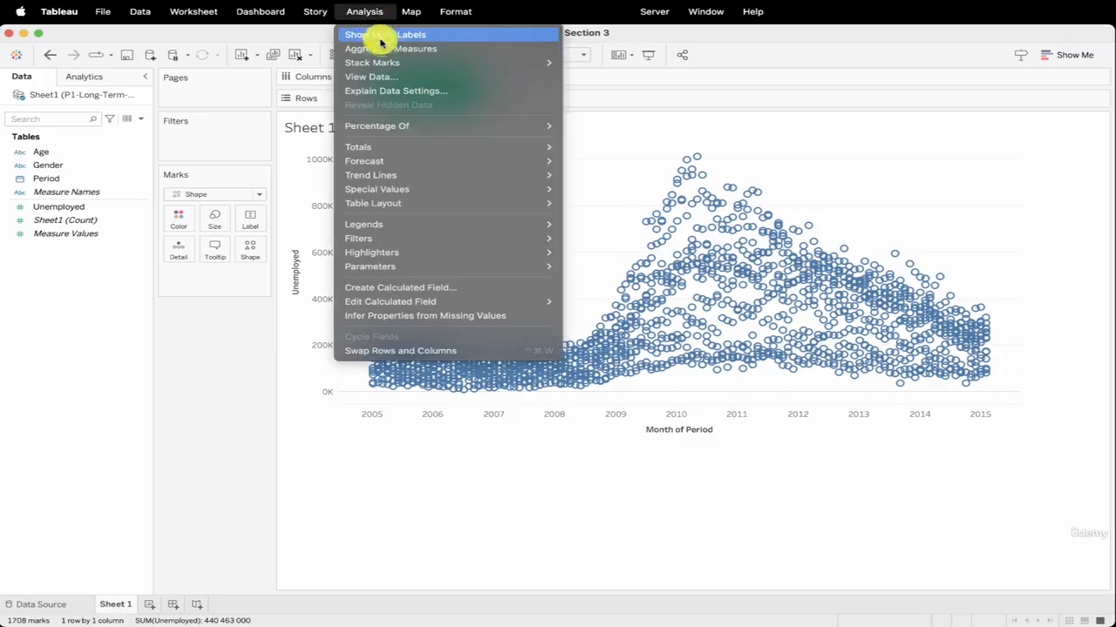
click(468, 48)
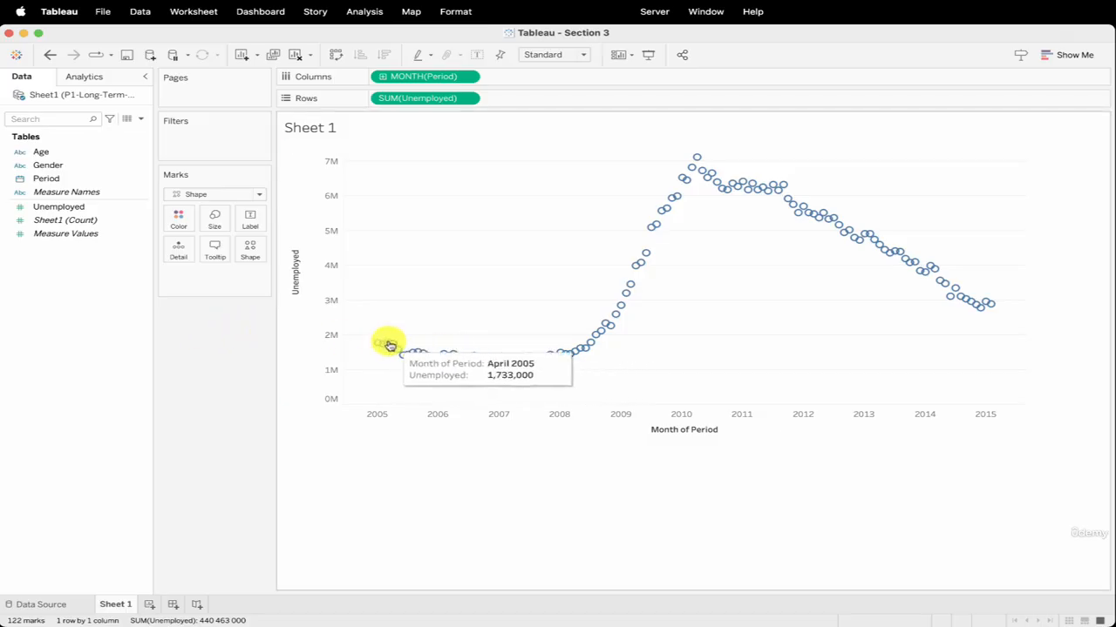
- Color the marks by Gender and place the Gender legend below the Marks card
click(114, 178)
click(108, 171)
click(100, 153)
click(96, 170)
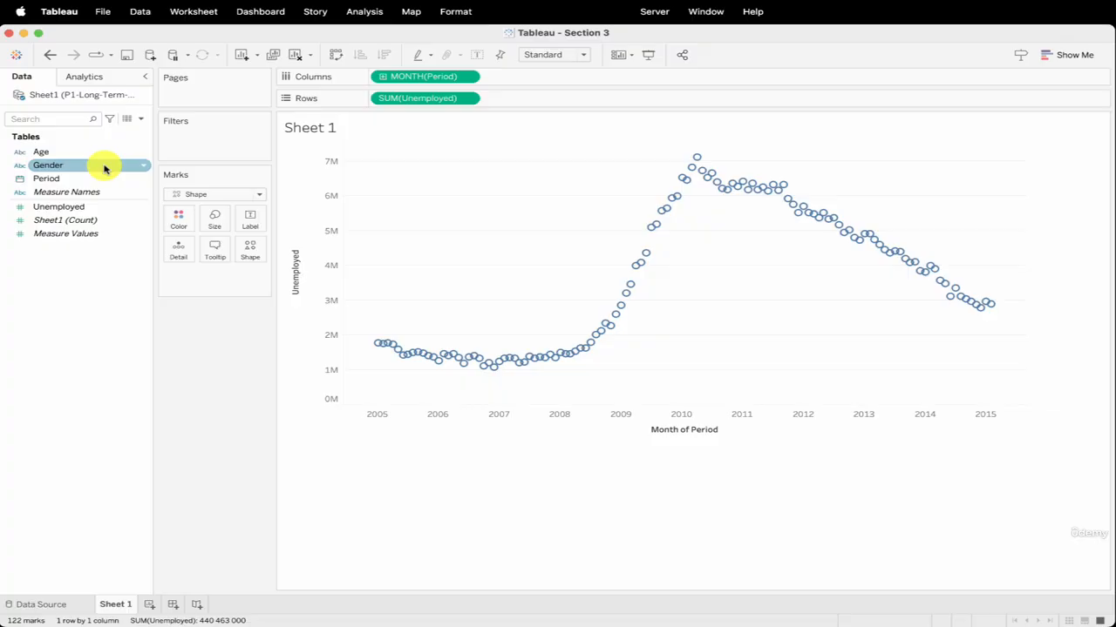
drag(104, 168, 175, 219)
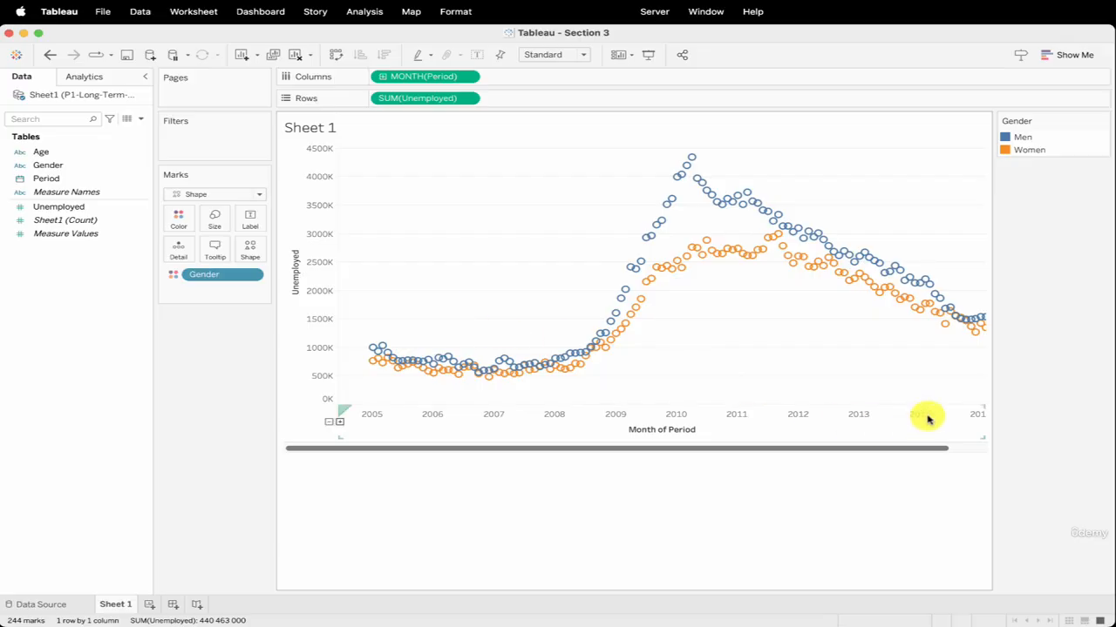
drag(1059, 125, 251, 321)
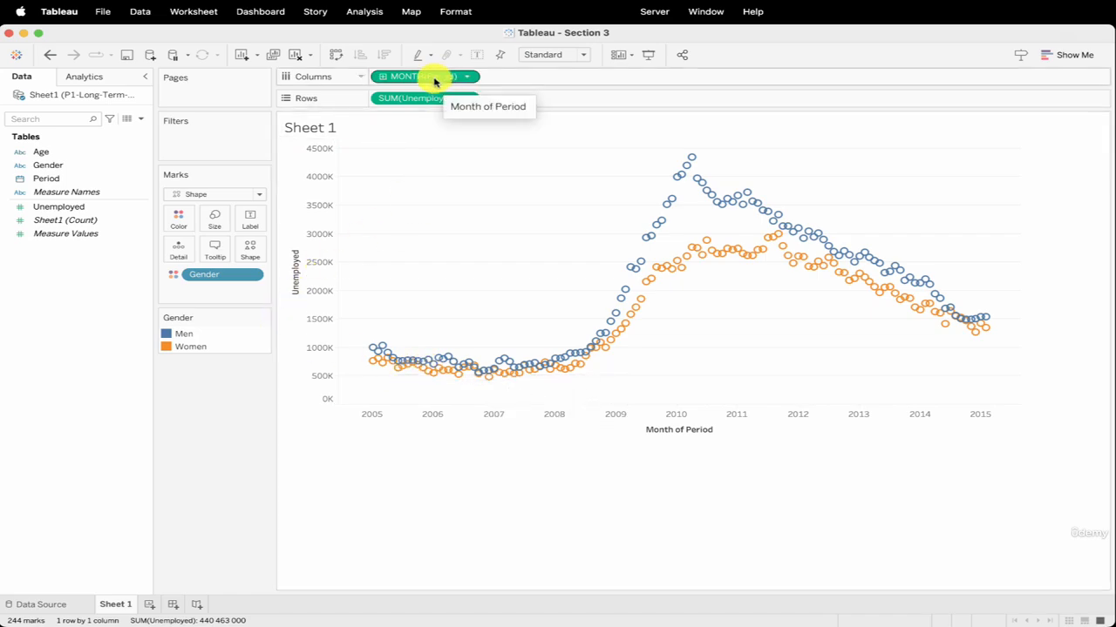
- Try removing Gender from the marks, and restore it with its legend below the Marks card
drag(220, 274, 307, 414)
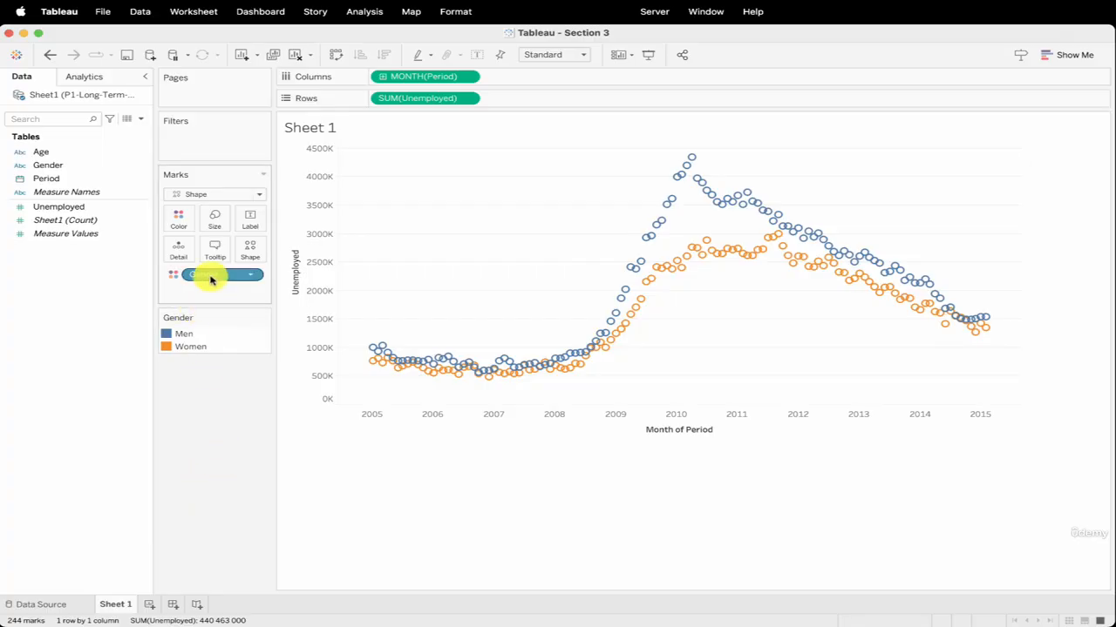
drag(212, 277, 202, 408)
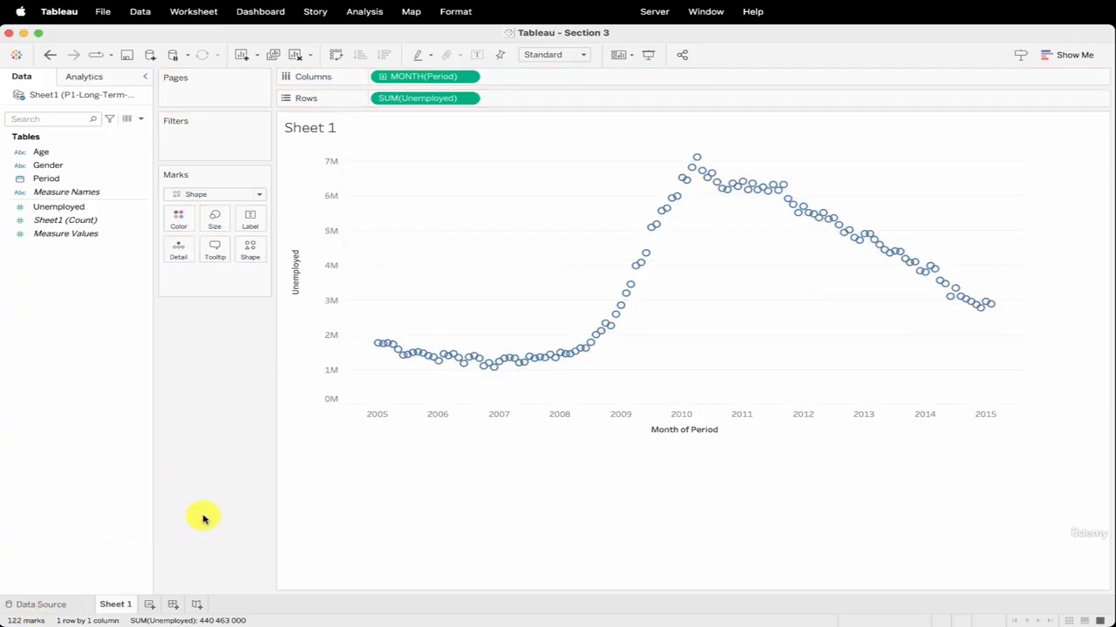
key(super+z)
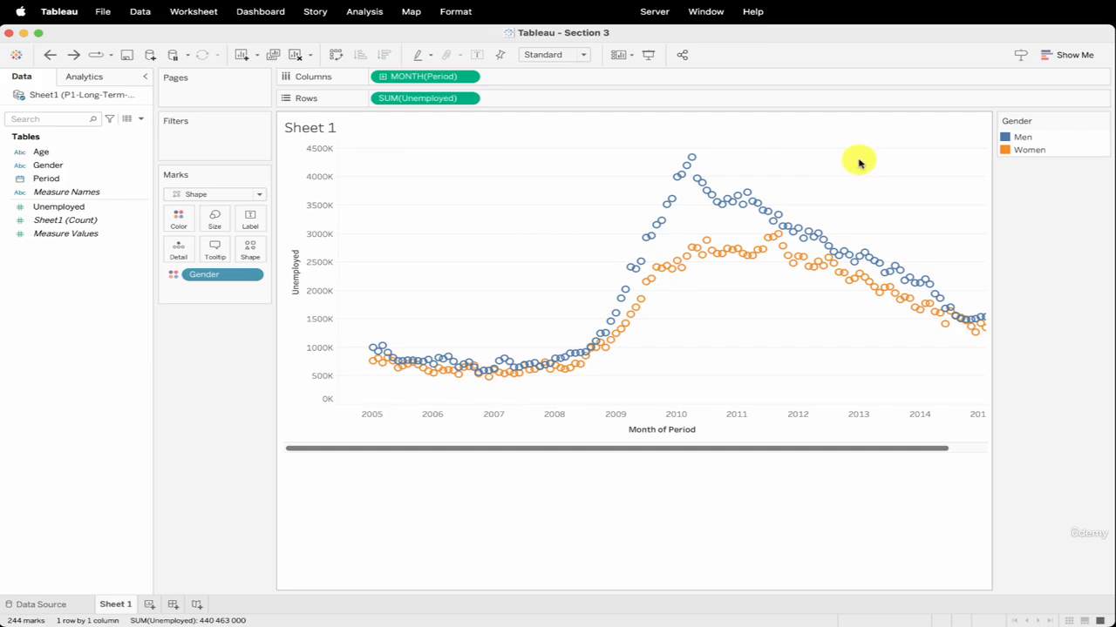
drag(1016, 121, 246, 342)
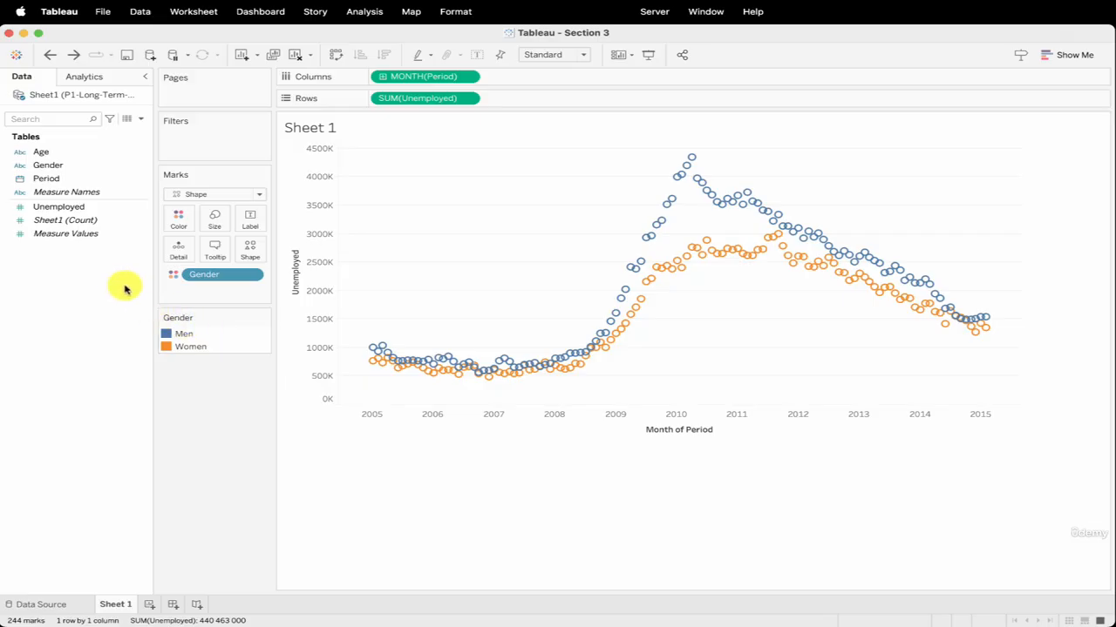
- Try assigning Age to mark shapes with its legend beneath the Gender legend, and remove Age from the marks
drag(62, 155, 250, 250)
drag(1034, 122, 206, 388)
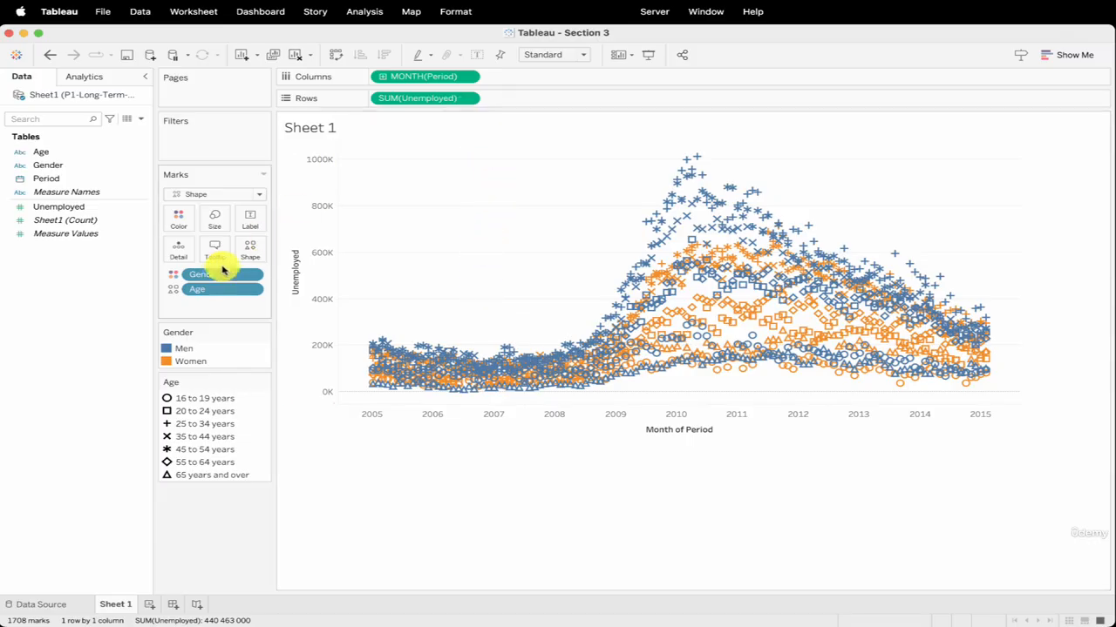
drag(207, 284, 209, 518)
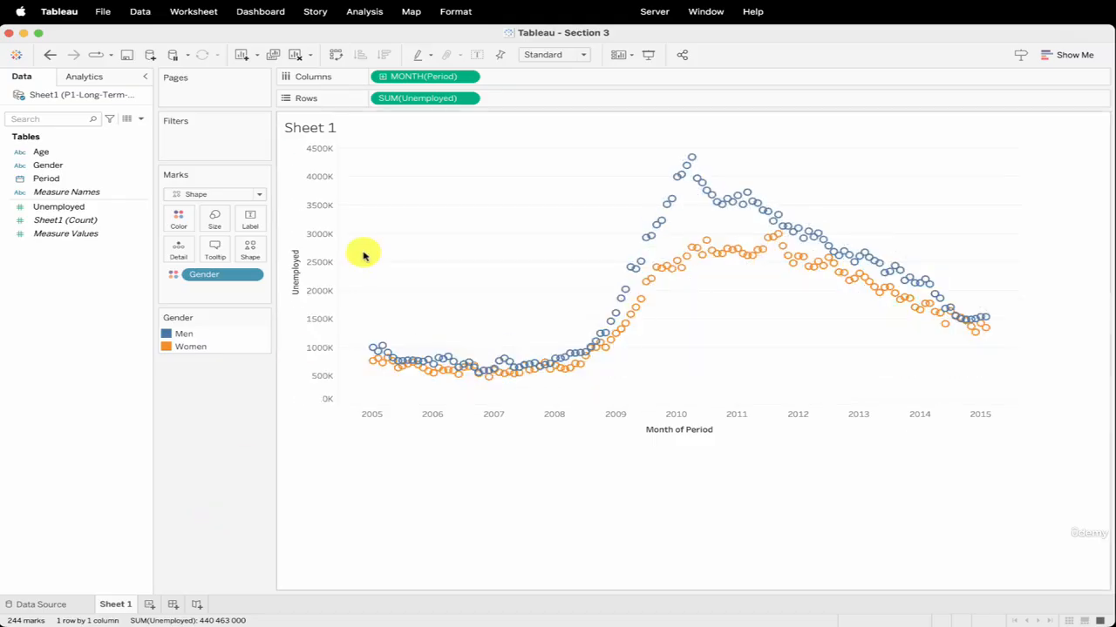
- Set the aggregation of Unemployed on Rows to Average
click(466, 98)
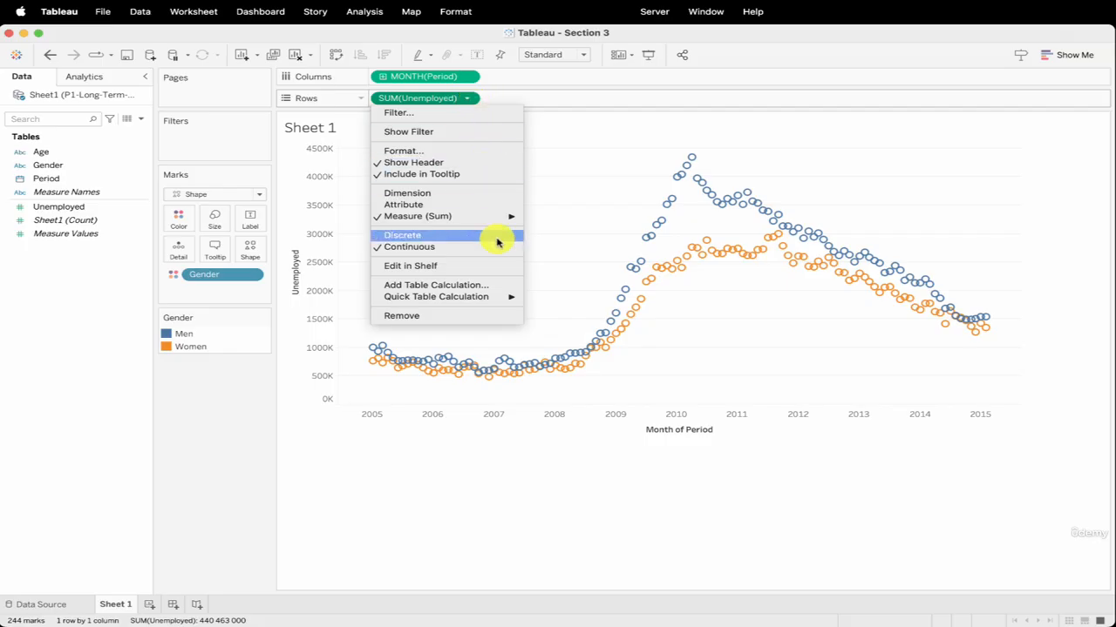
mouse_move(499, 220)
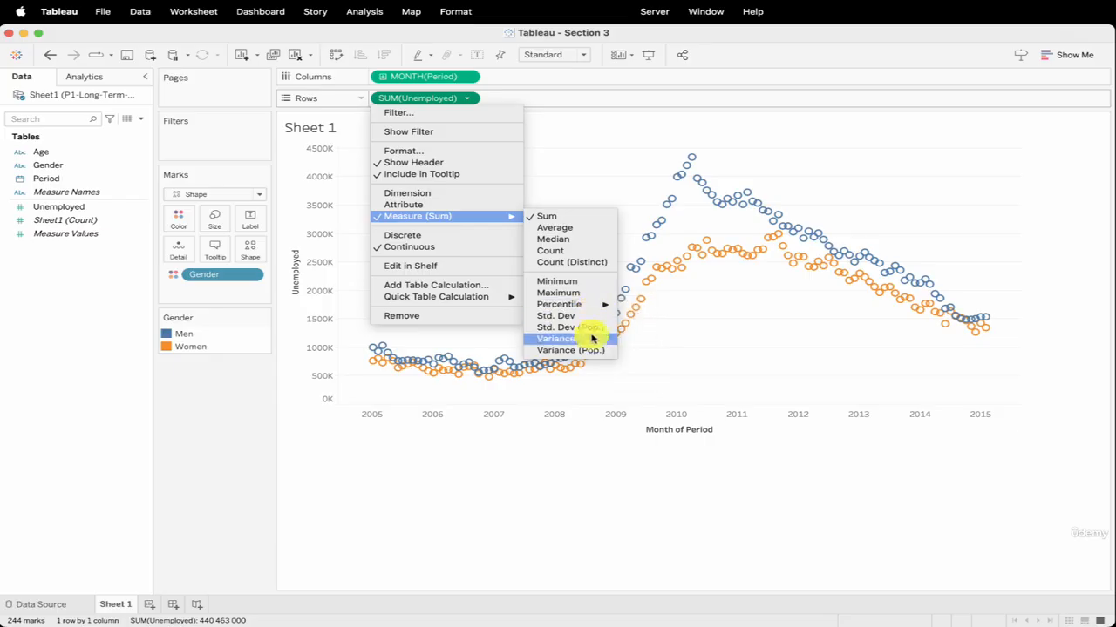
click(600, 229)
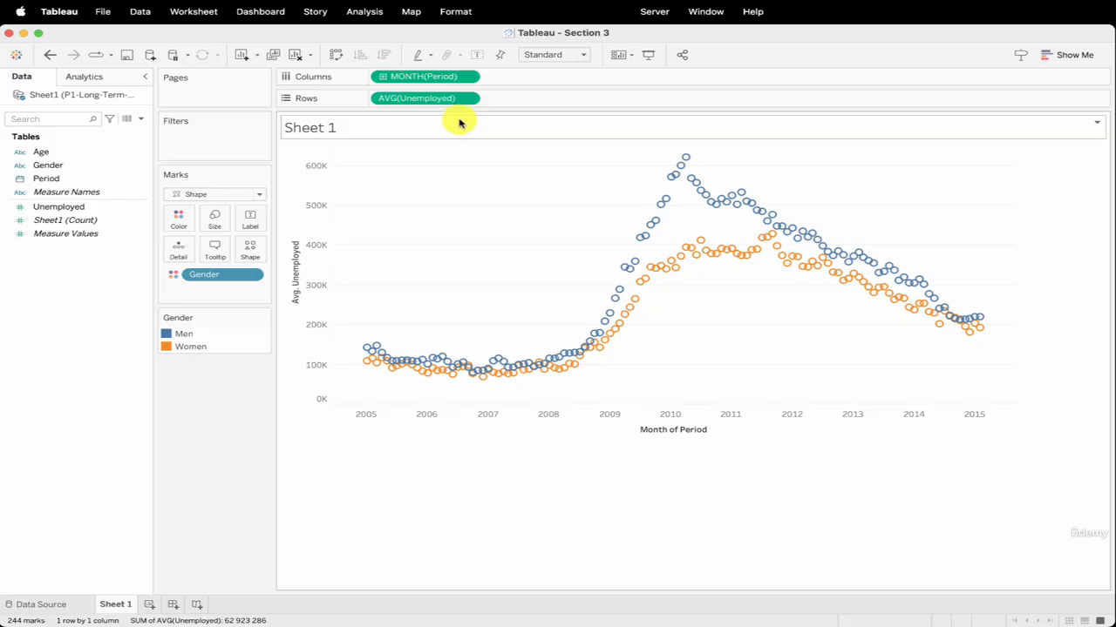
key(super+z)
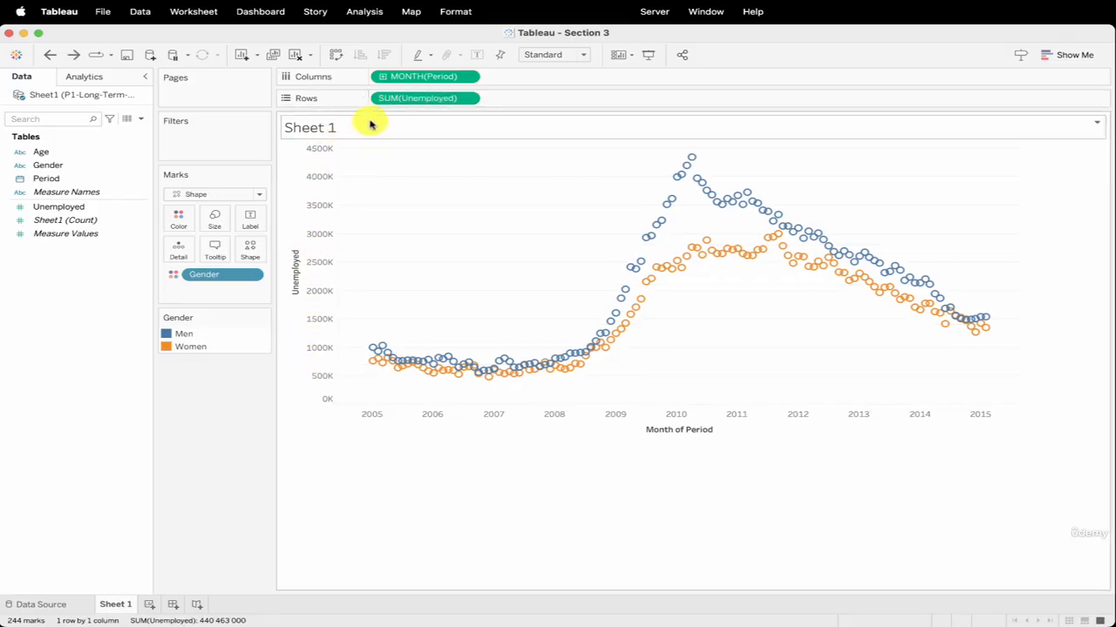
click(466, 98)
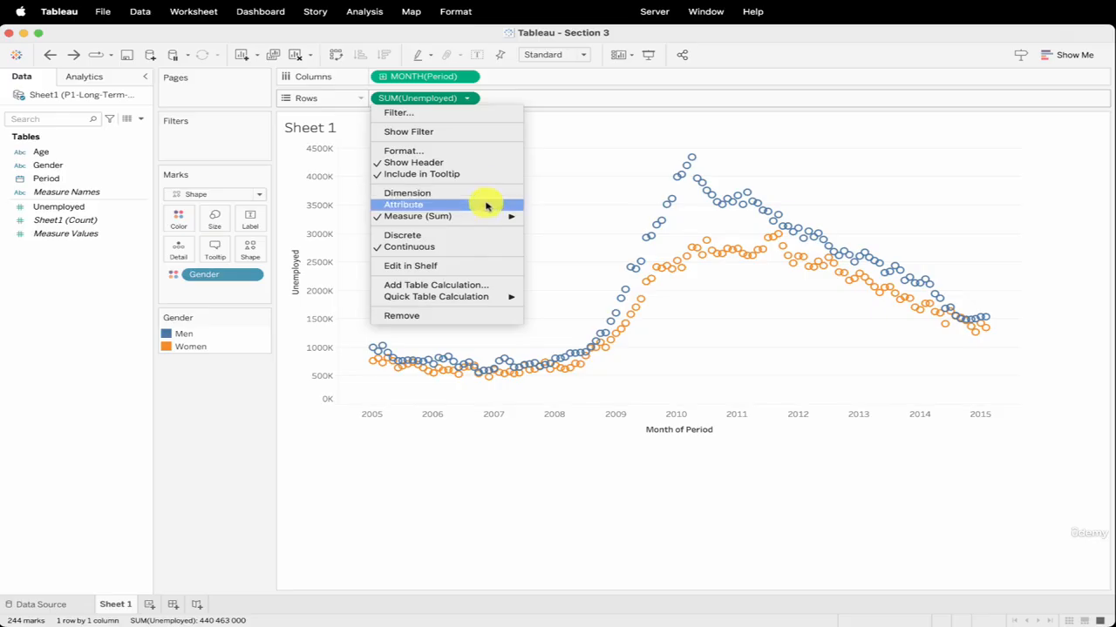
click(556, 228)
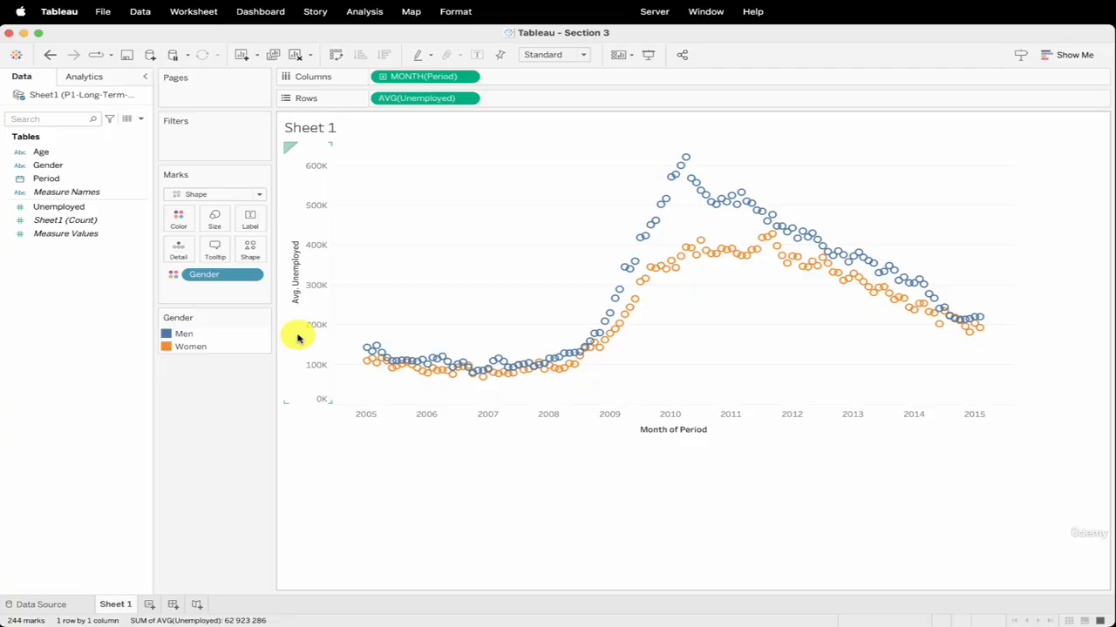
- Set the aggregation of Unemployed on Rows to Median
click(467, 98)
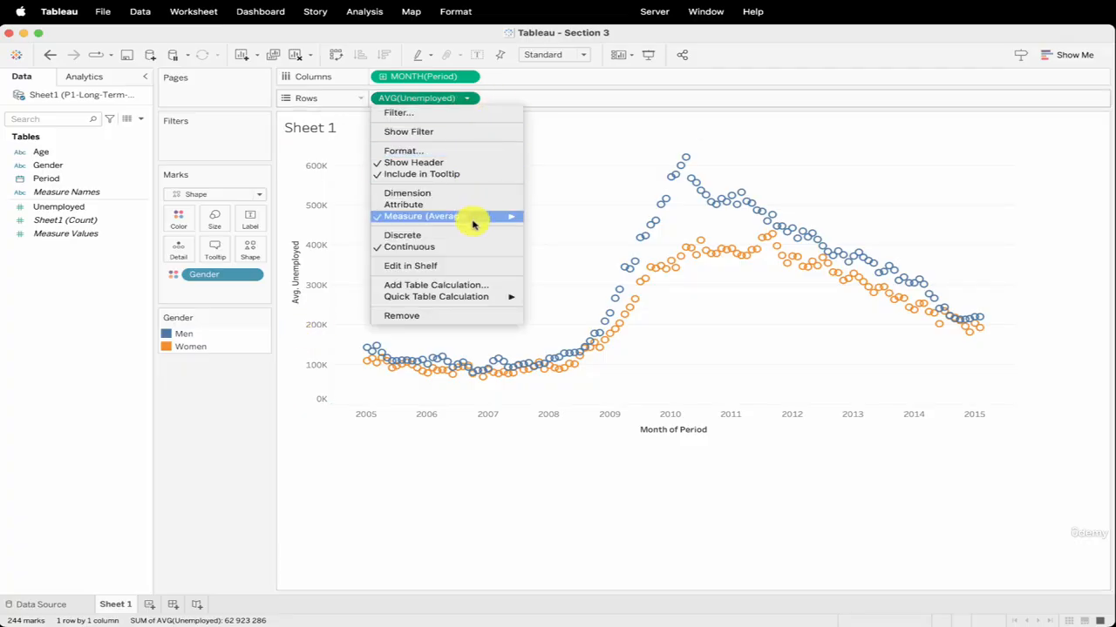
mouse_move(506, 217)
click(554, 238)
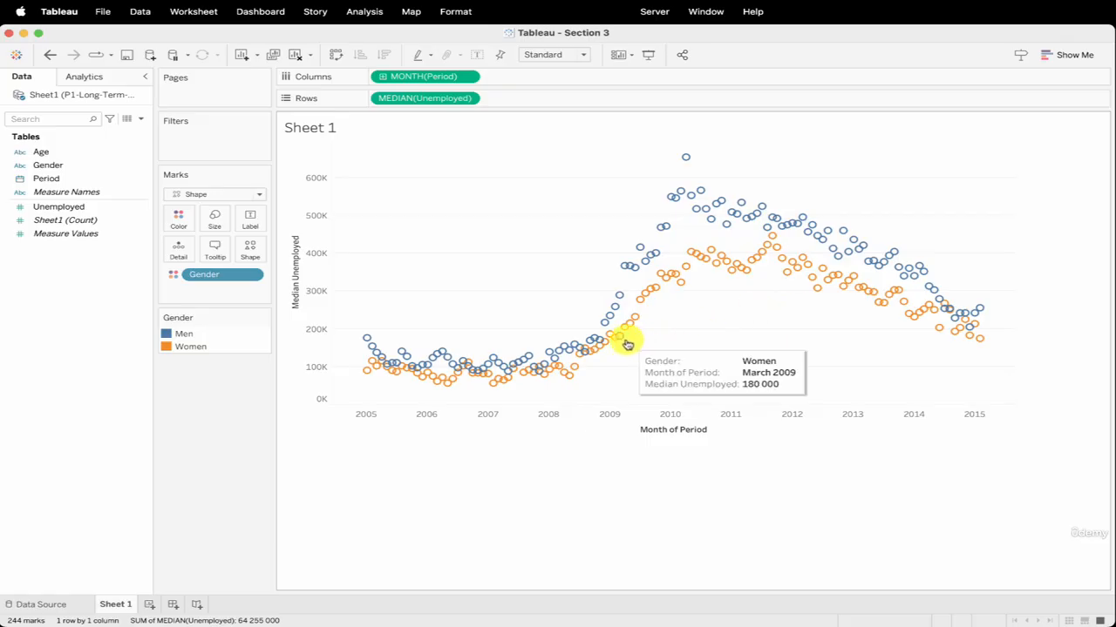
mouse_move(542, 361)
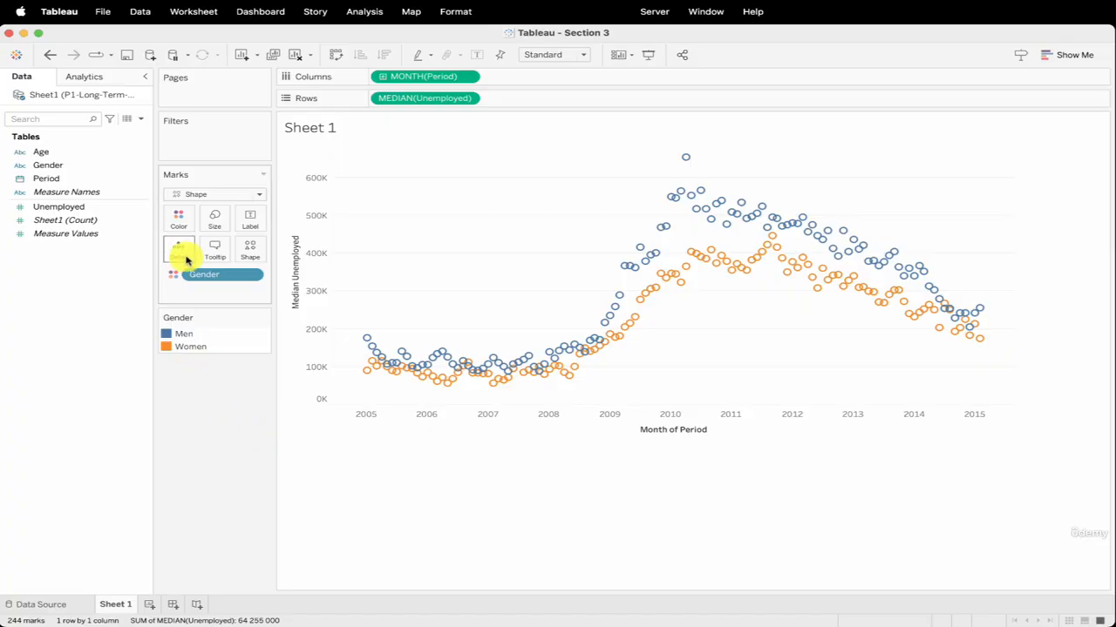
- Add Age to the marks' Detail and inspect the age group of an individual mark
mouse_move(443, 384)
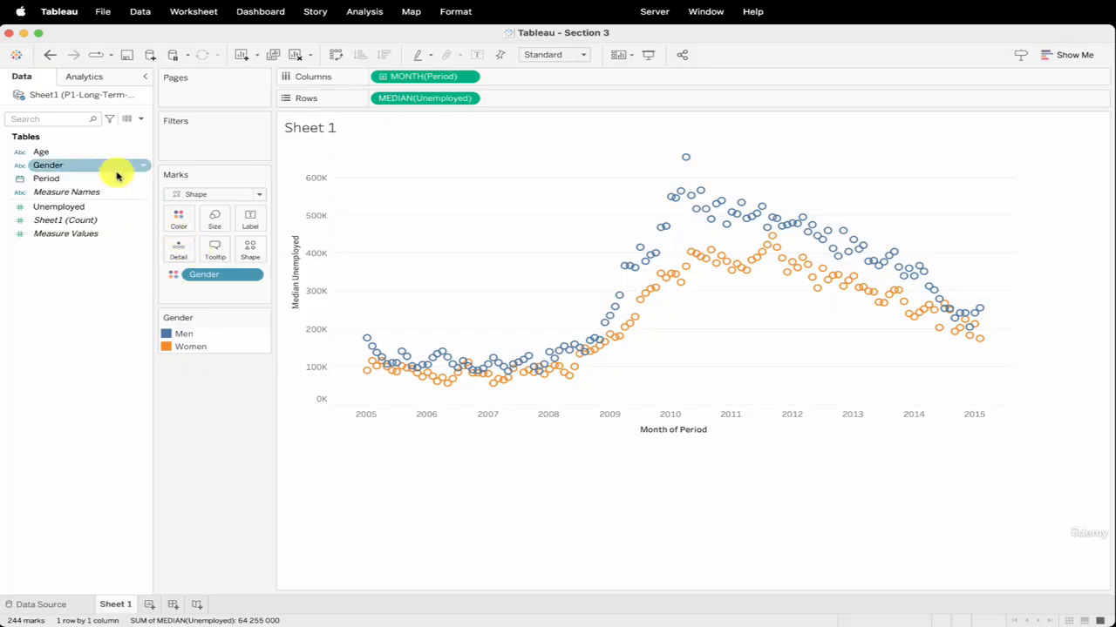
drag(95, 155, 181, 249)
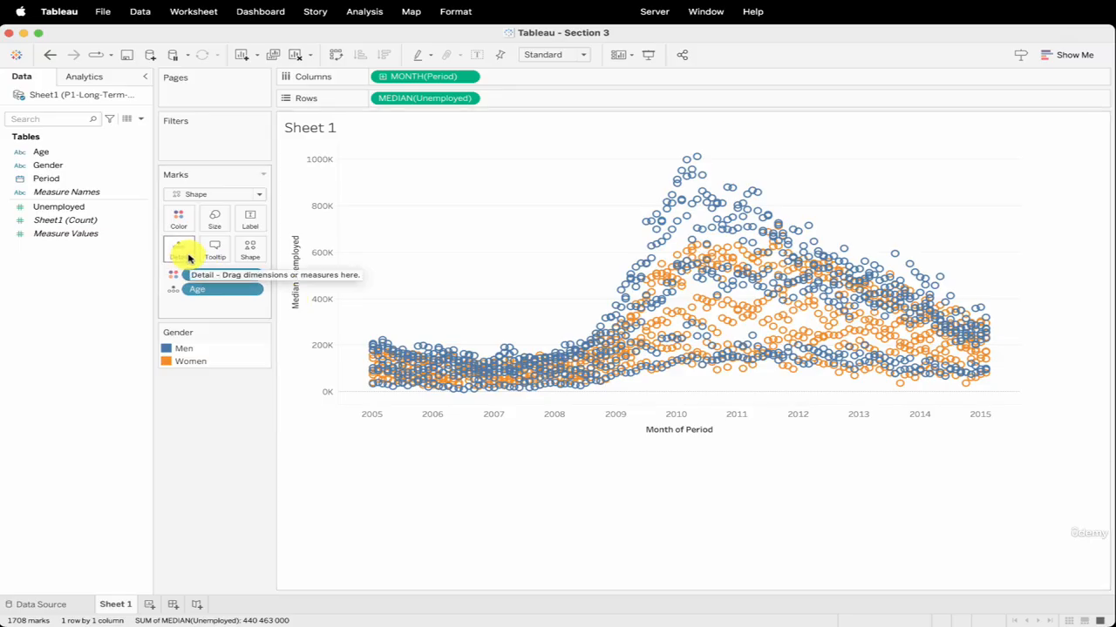
mouse_move(567, 381)
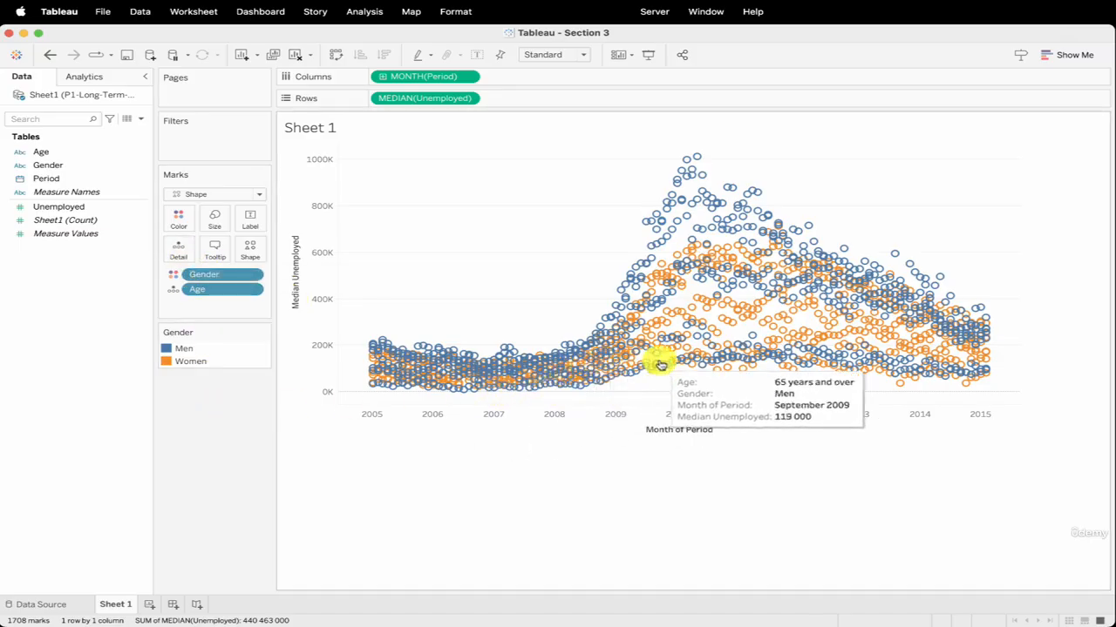